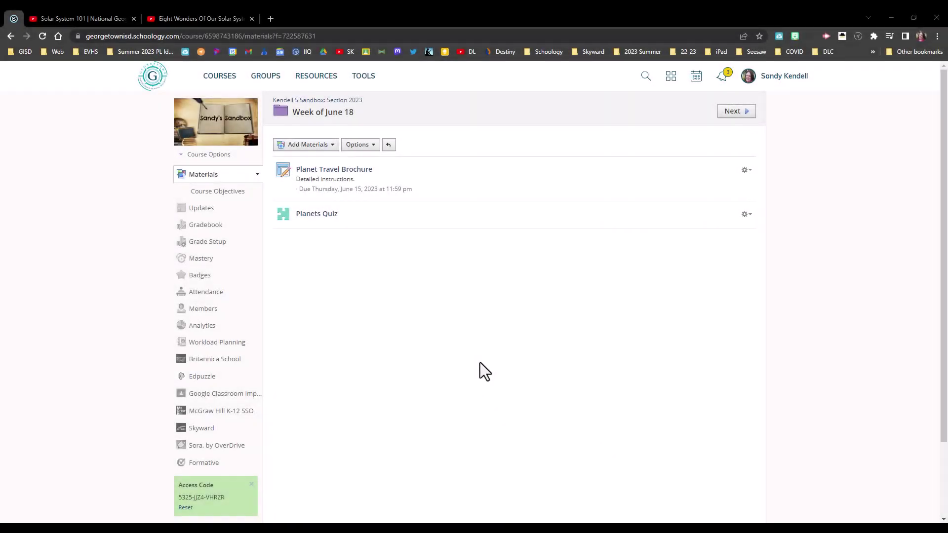
Add a new page to the week's folder titled 'Learn About the Solar System'.
click(299, 145)
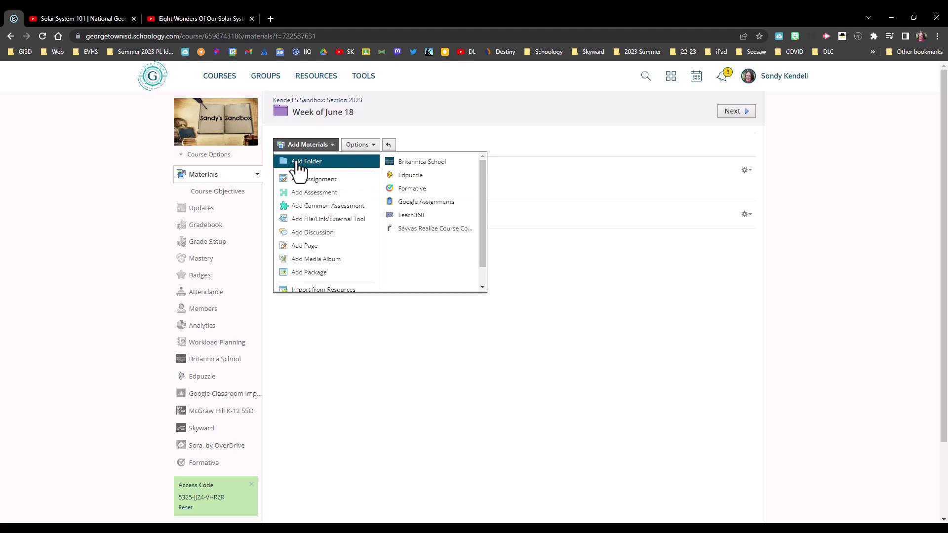
click(313, 250)
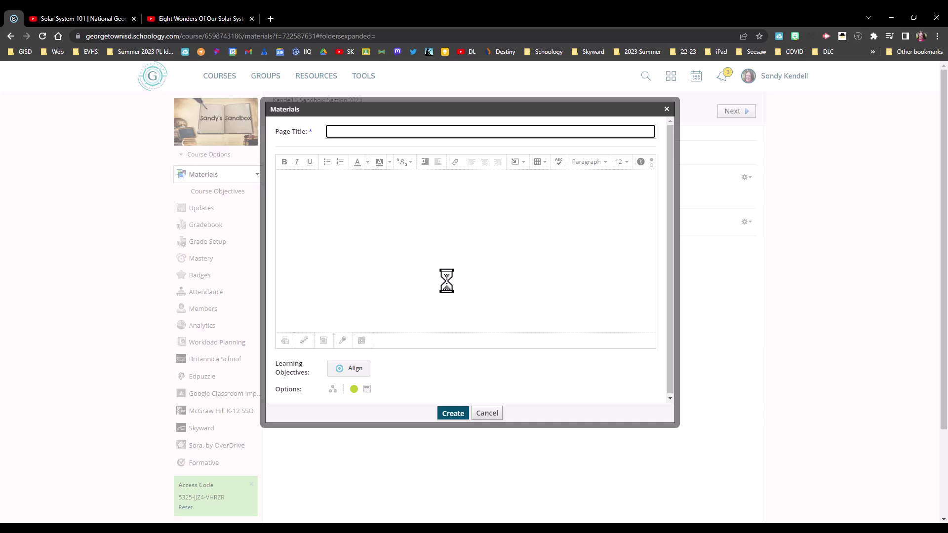
text(Learn About the Solar System)
Paste the bold instruction to watch the videos below into the page body, then start a new line.
click(293, 178)
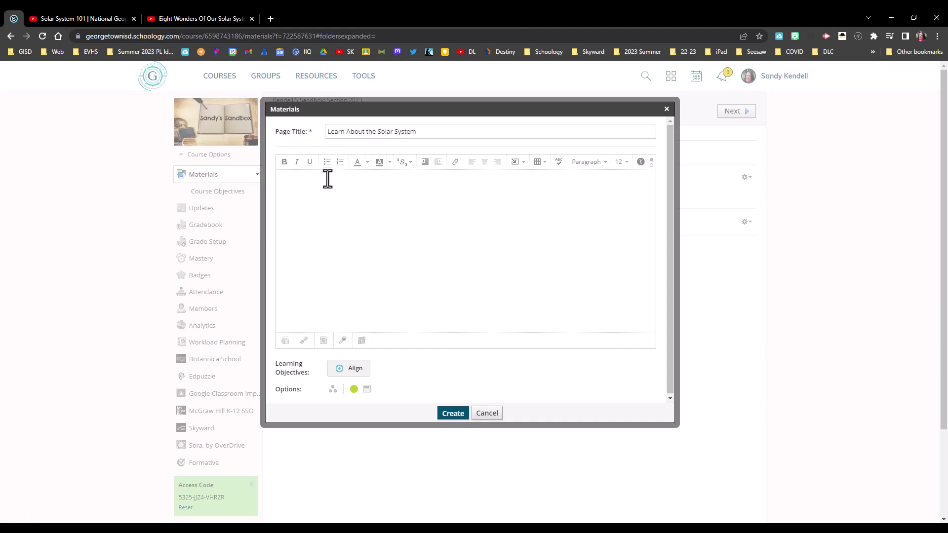
text(Watch the videos below to learn more about our Solar System. We will discuss these videos in our next class meeting.)
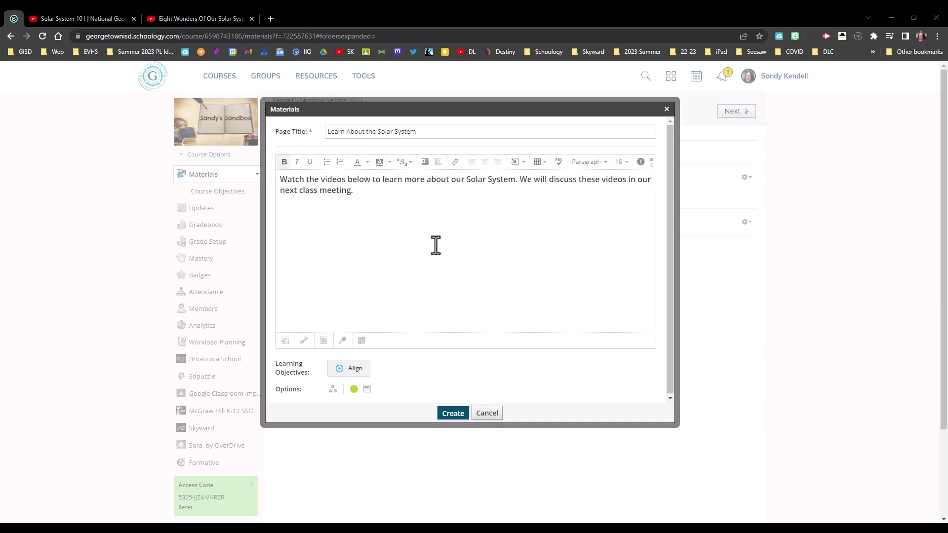
click(383, 194)
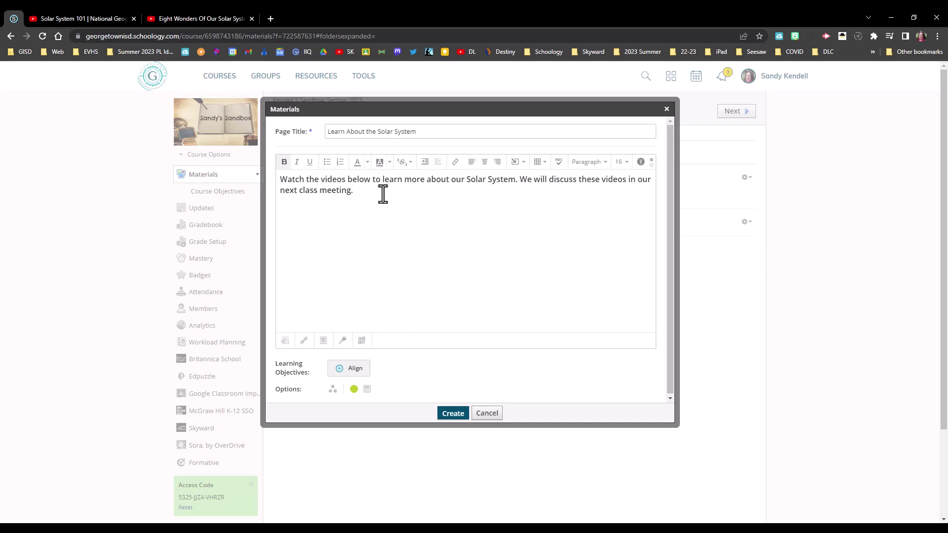
key(Return)
Open the YouTube option under Insert Content in the page editor.
click(515, 162)
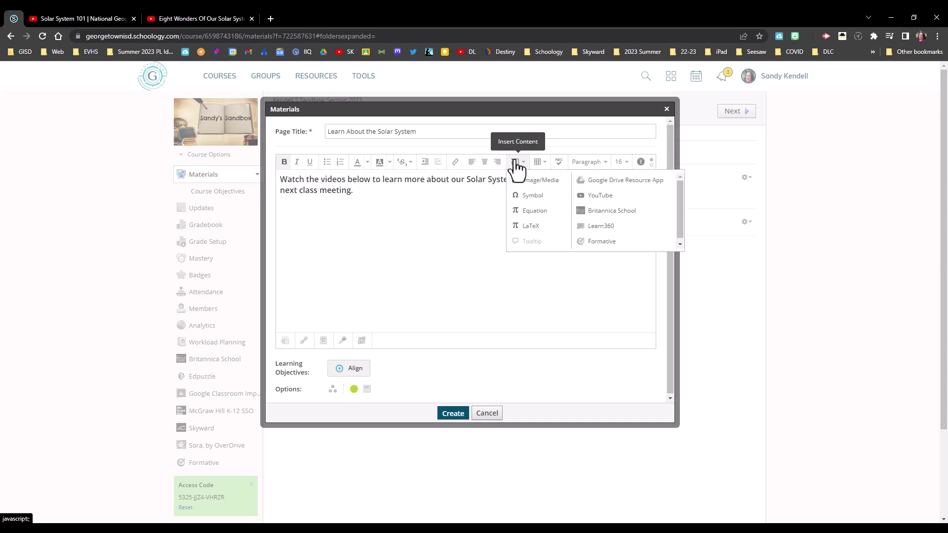
click(606, 200)
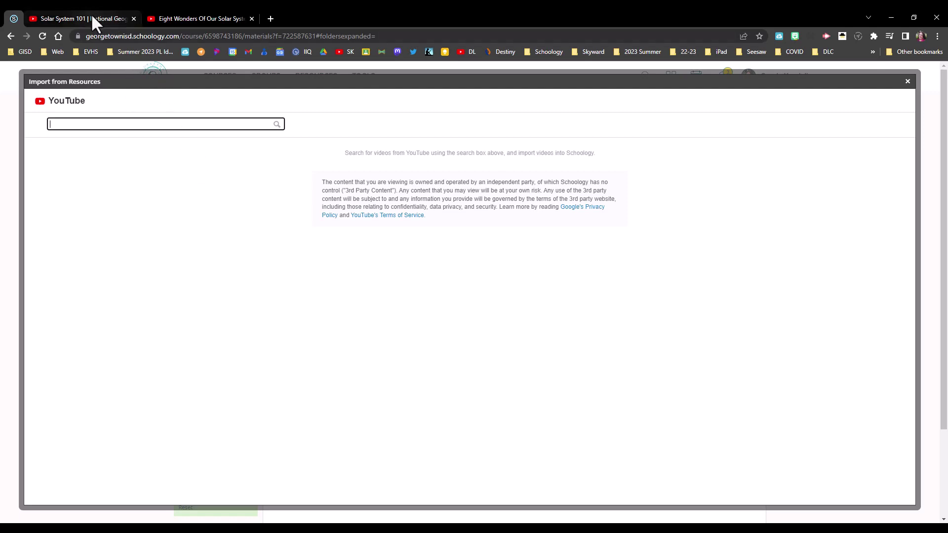
Copy the URL of the 'Solar System 101 | National Geographic' YouTube video.
click(76, 16)
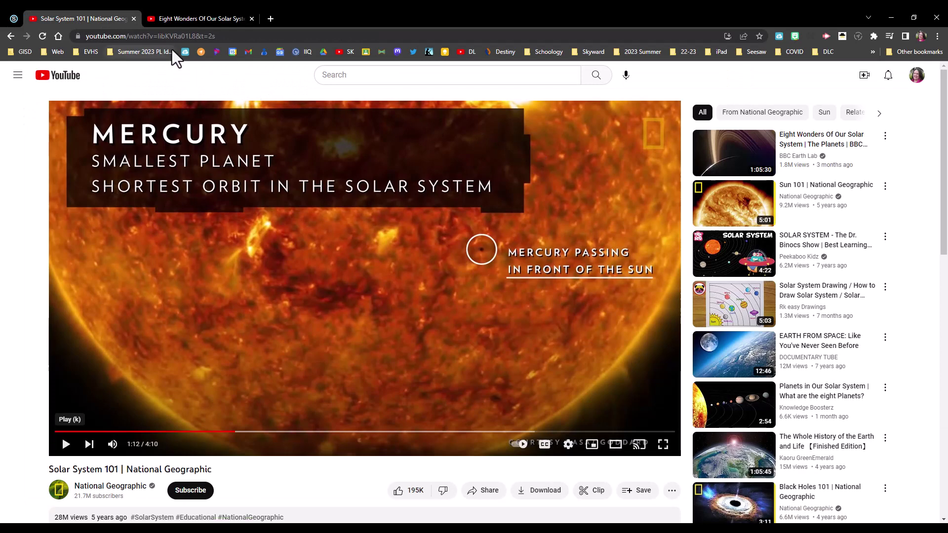
click(200, 35)
right_click(199, 35)
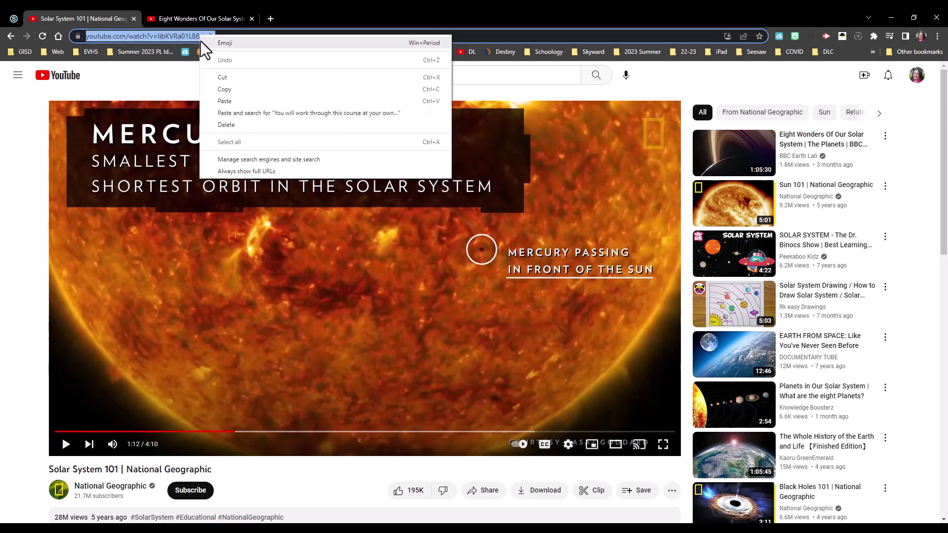
click(218, 93)
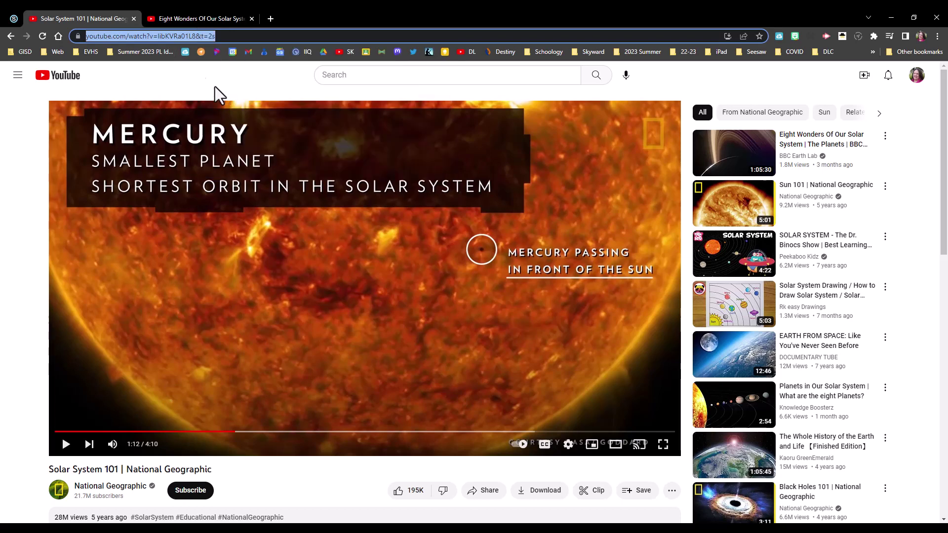
Search the pasted Solar System 101 URL in the YouTube window and Import as Embed.
click(15, 19)
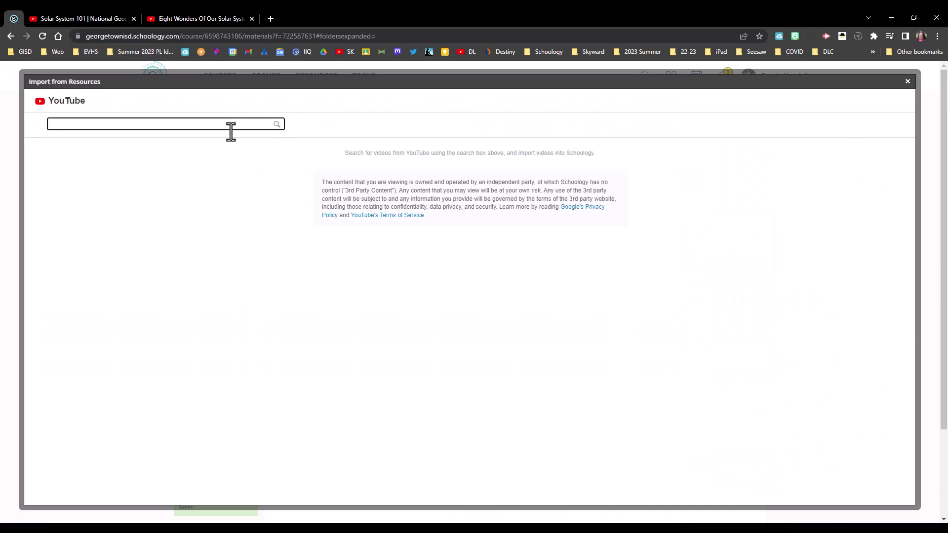
key(ctrl+v)
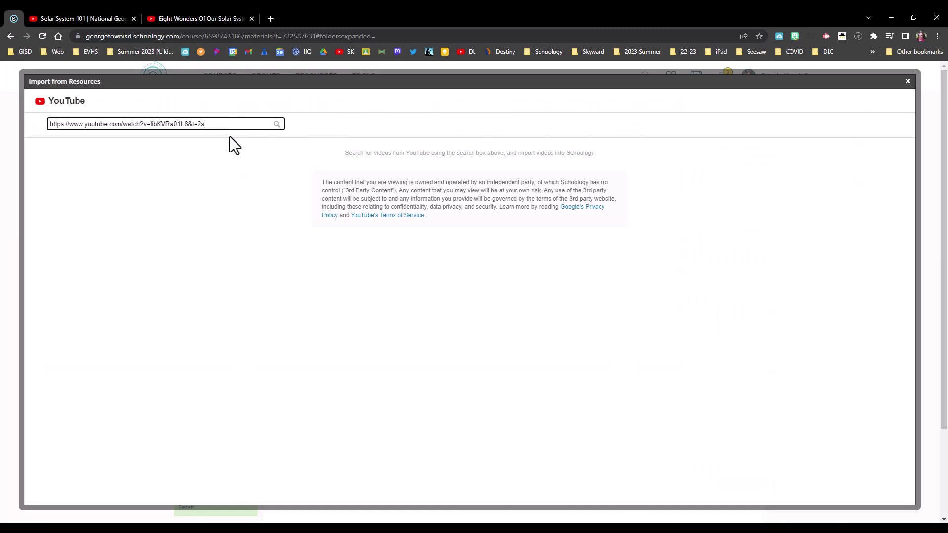
key(Return)
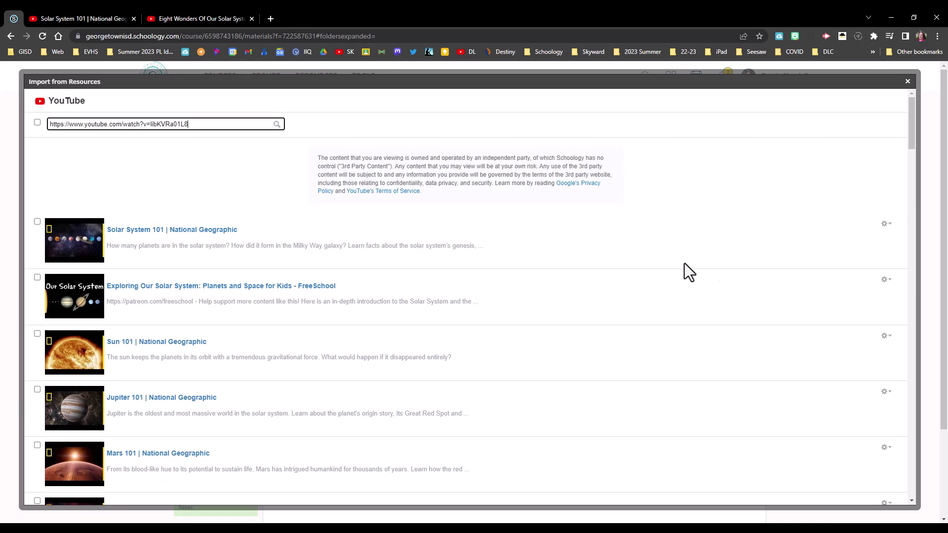
click(889, 226)
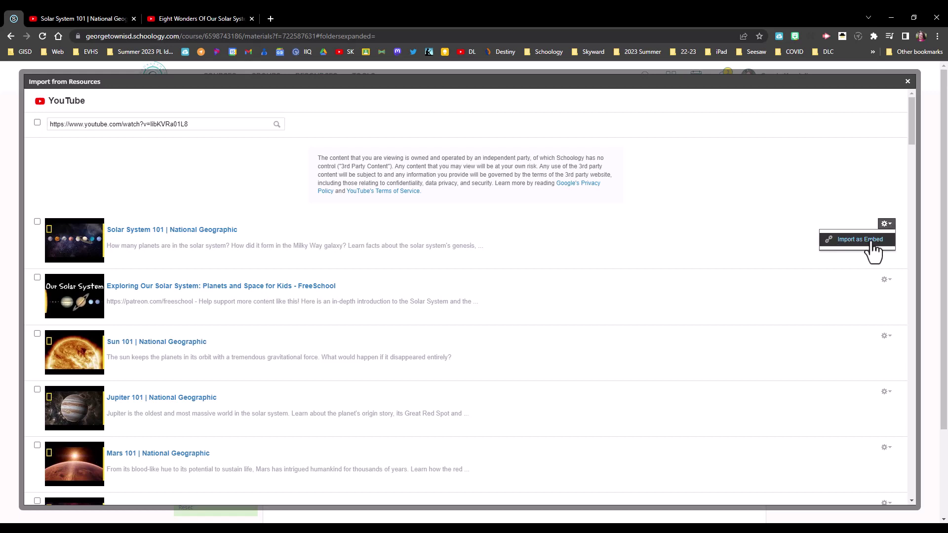
click(872, 242)
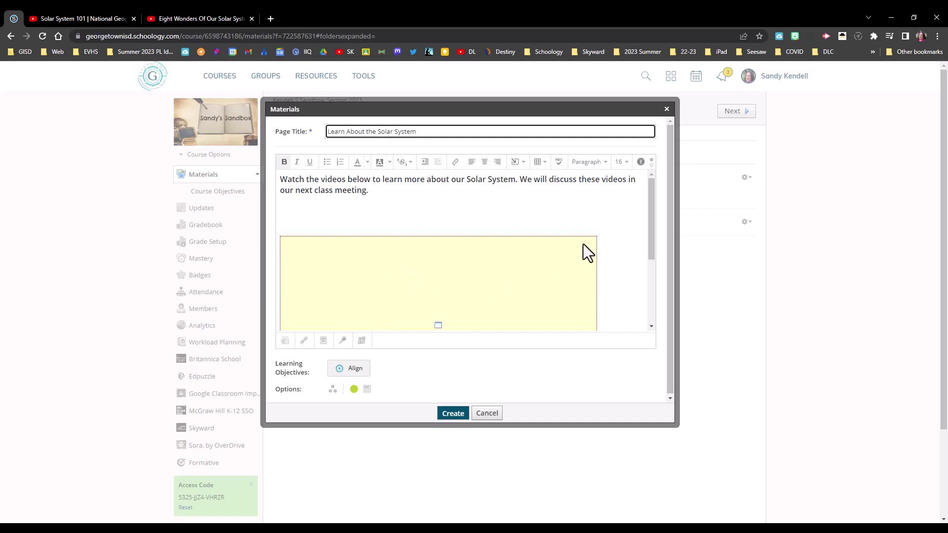
drag(653, 200, 635, 291)
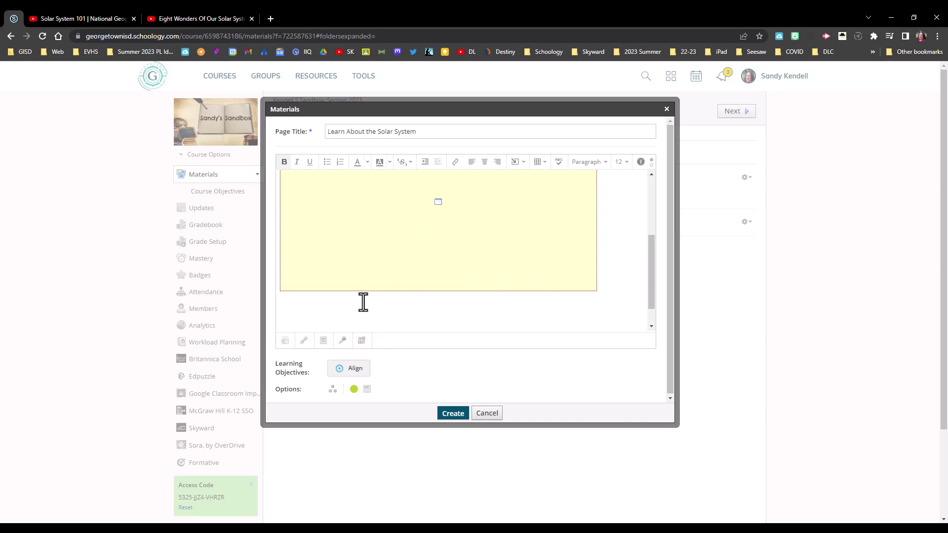
Embed the 'Eight Wonders Of Our Solar System' BBC Earth Lab video via Insert Content > YouTube, using Import as Embed.
click(518, 168)
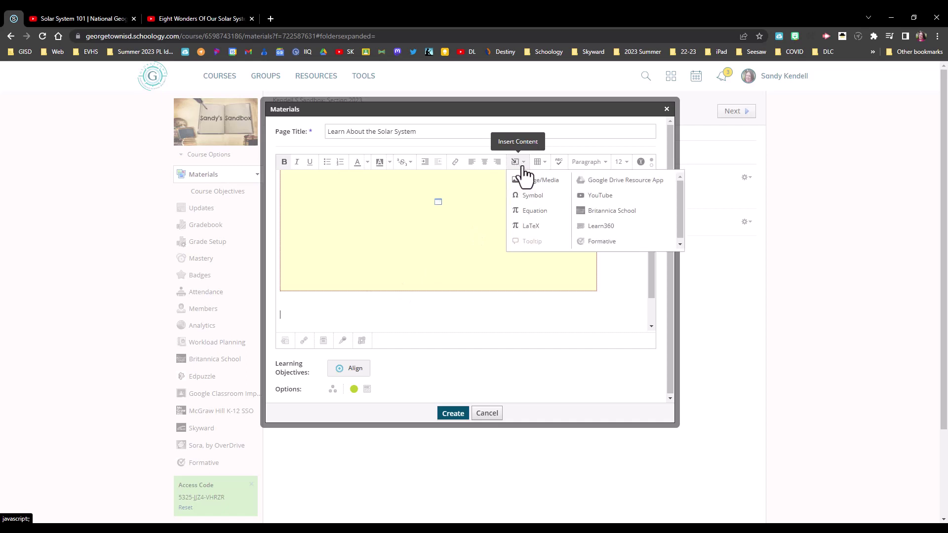
click(610, 197)
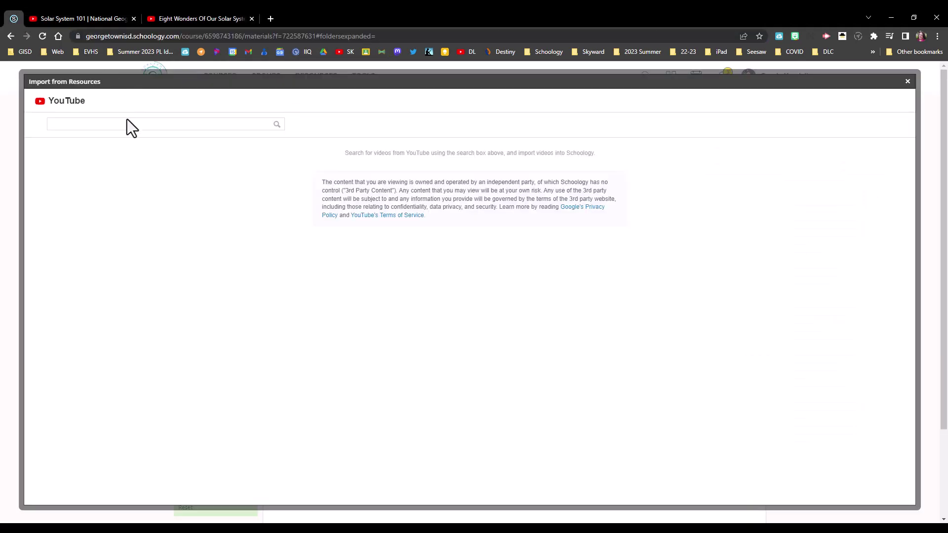
click(125, 124)
key(ctrl+v)
key(Return)
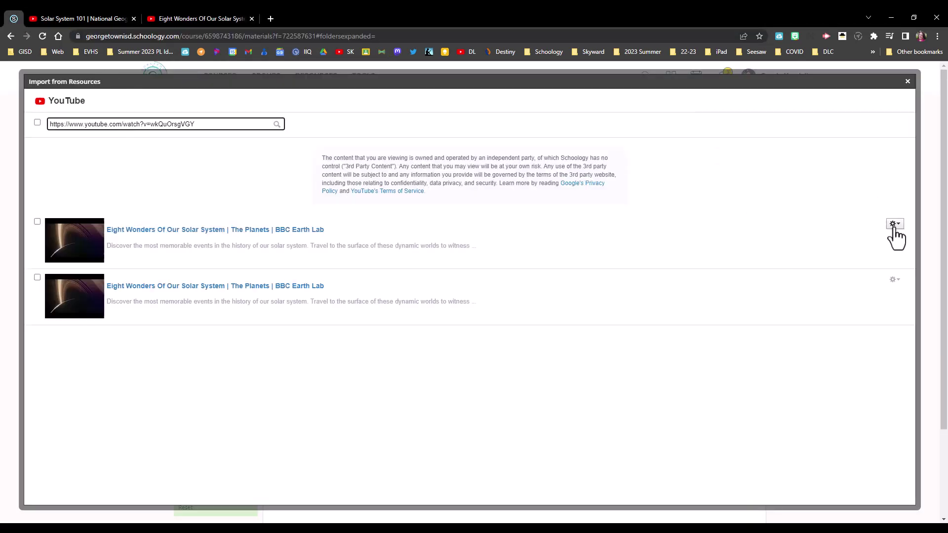
click(894, 224)
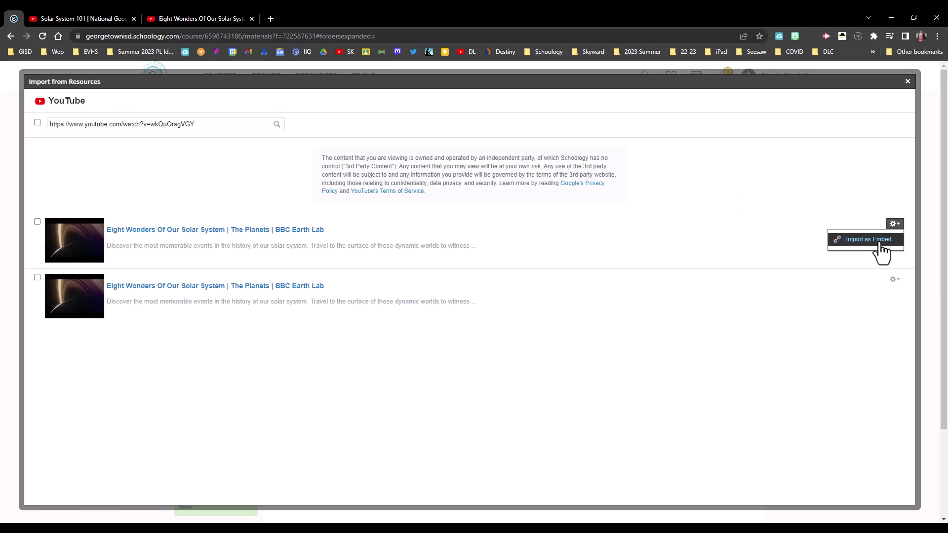
click(881, 244)
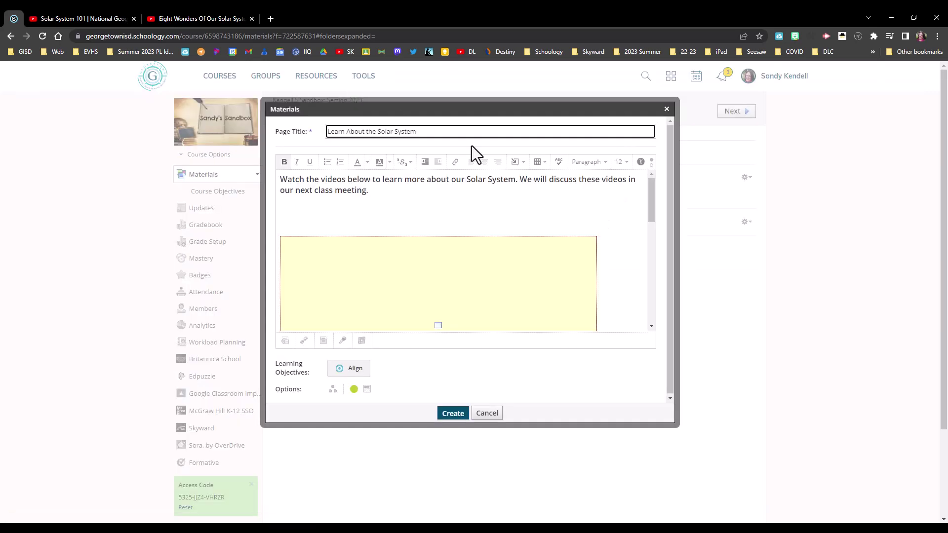
Create the page, drag it above Planet Travel Brochure in Week of June 18, and open it.
drag(652, 192, 665, 152)
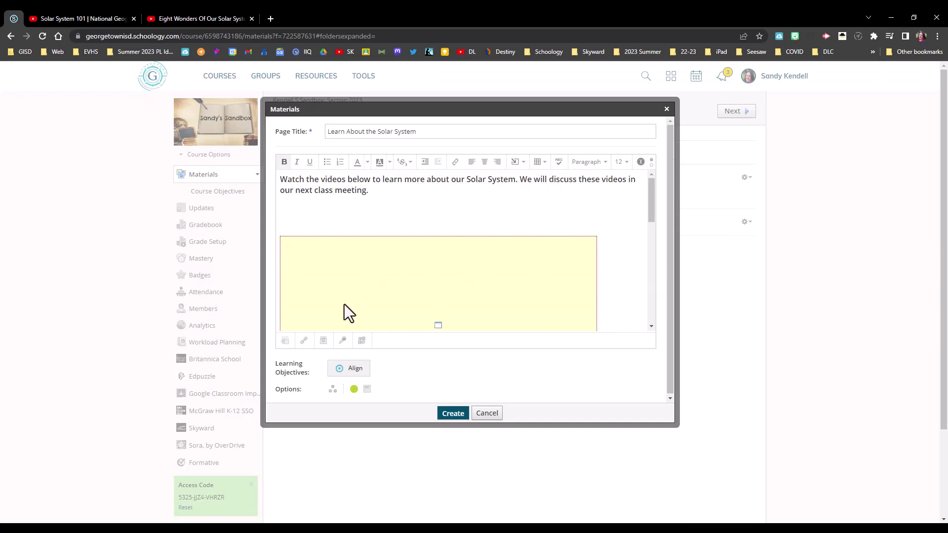
click(453, 414)
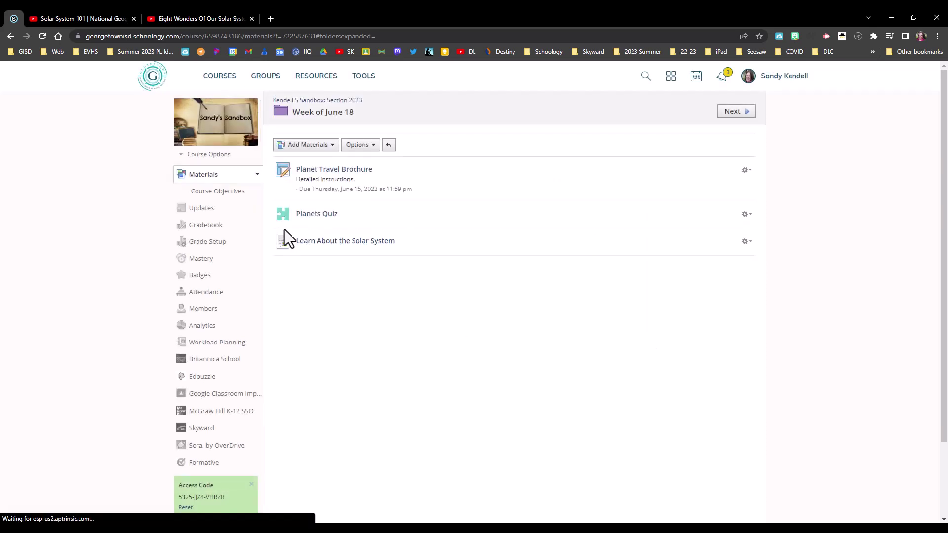
drag(284, 229, 296, 178)
click(356, 171)
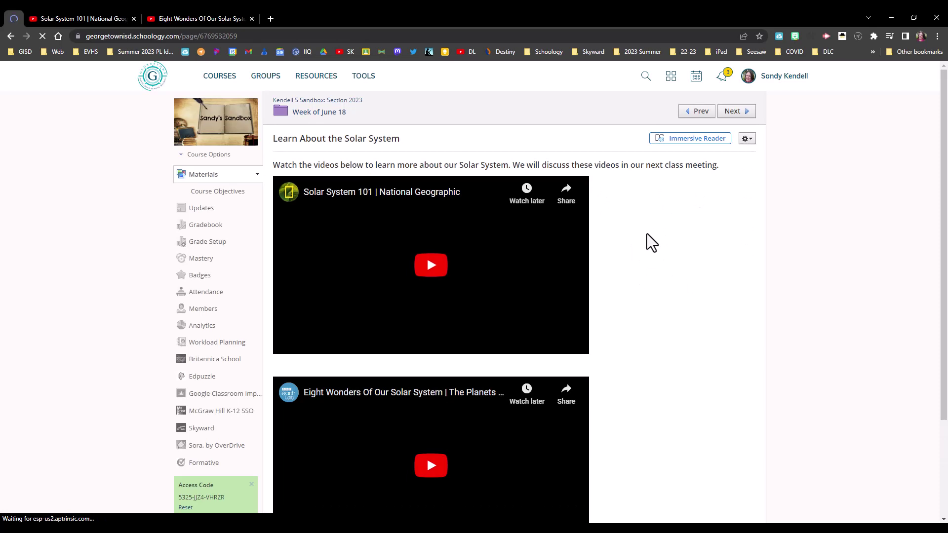
Scroll through the published page and play, then pause, the Solar System 101 video.
scroll(647, 234, down, 3)
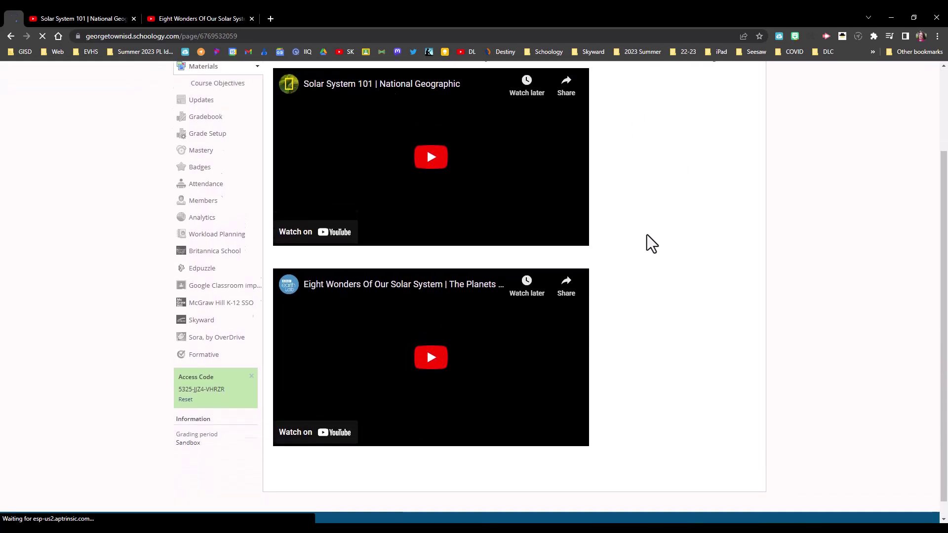
scroll(647, 235, up, 3)
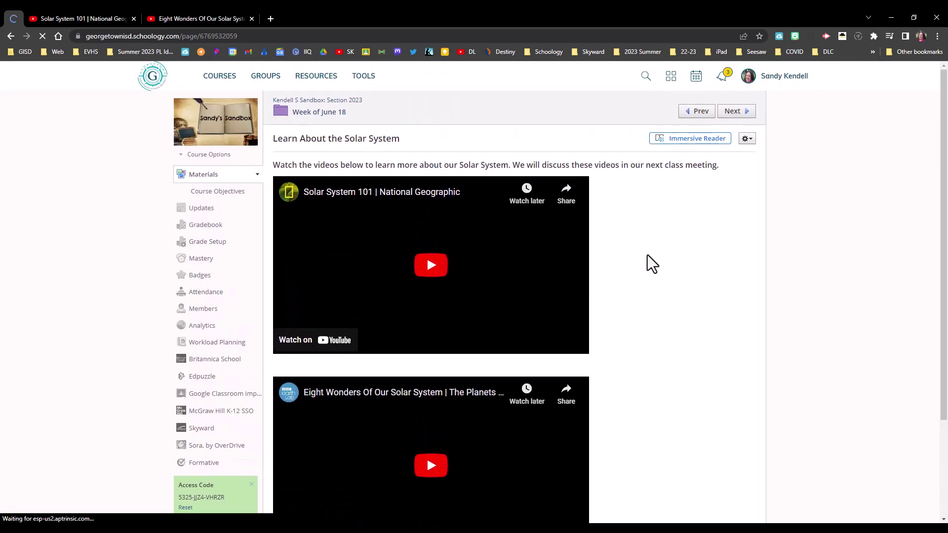
scroll(647, 255, down, 1)
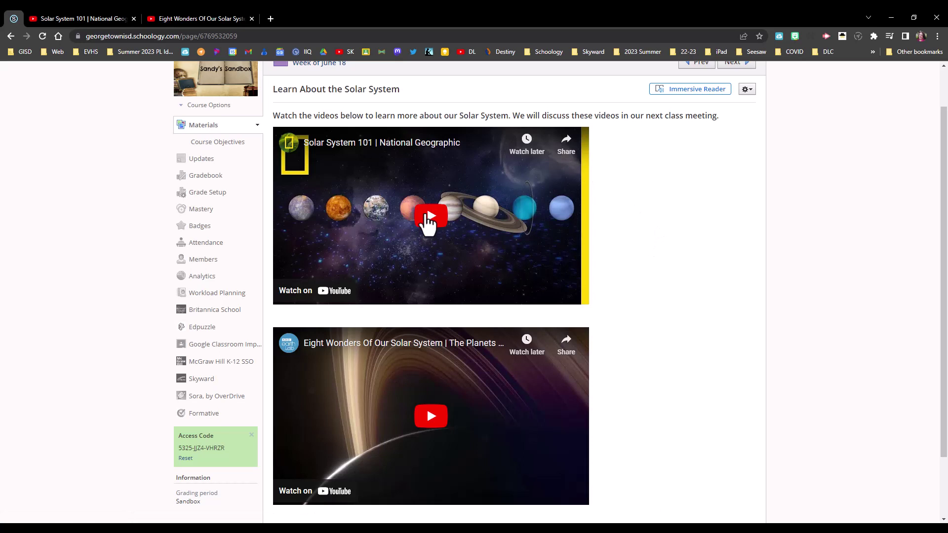
click(427, 221)
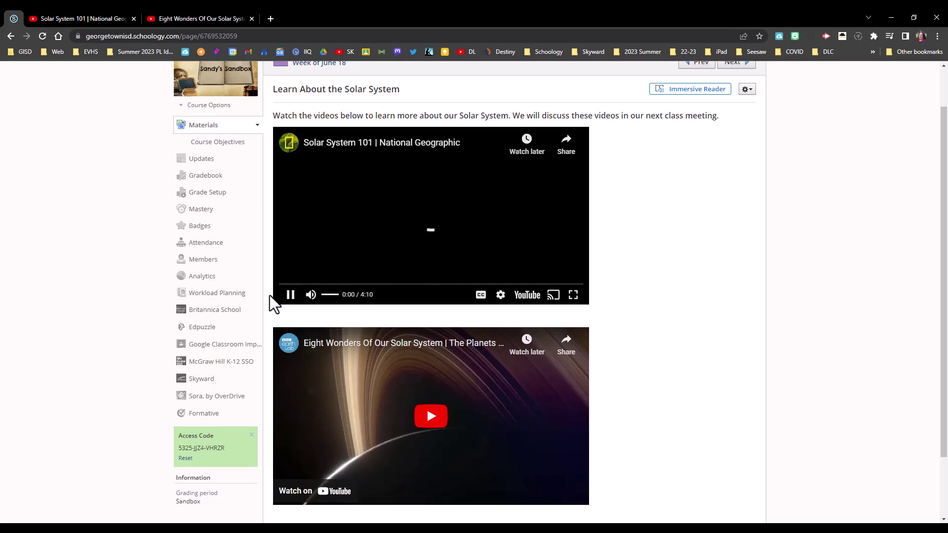
click(291, 295)
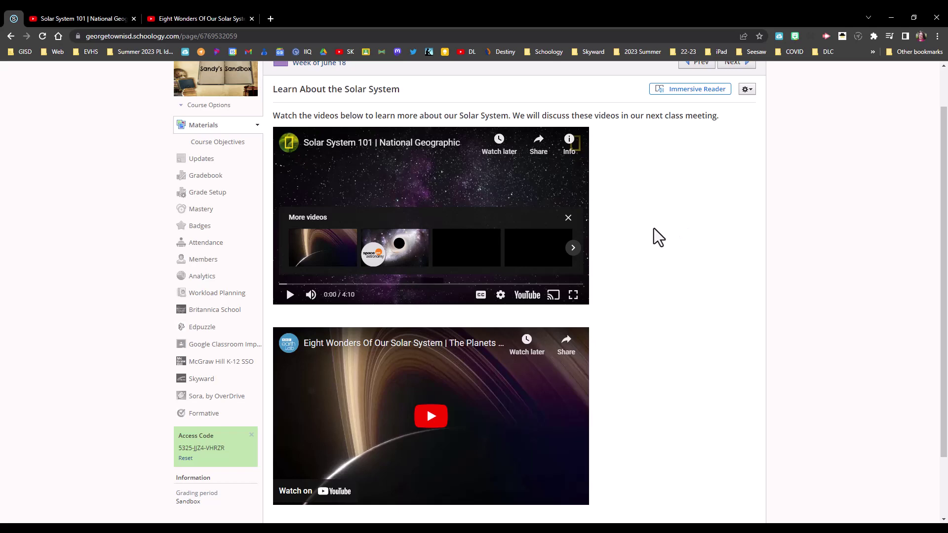
scroll(624, 295, up, 1)
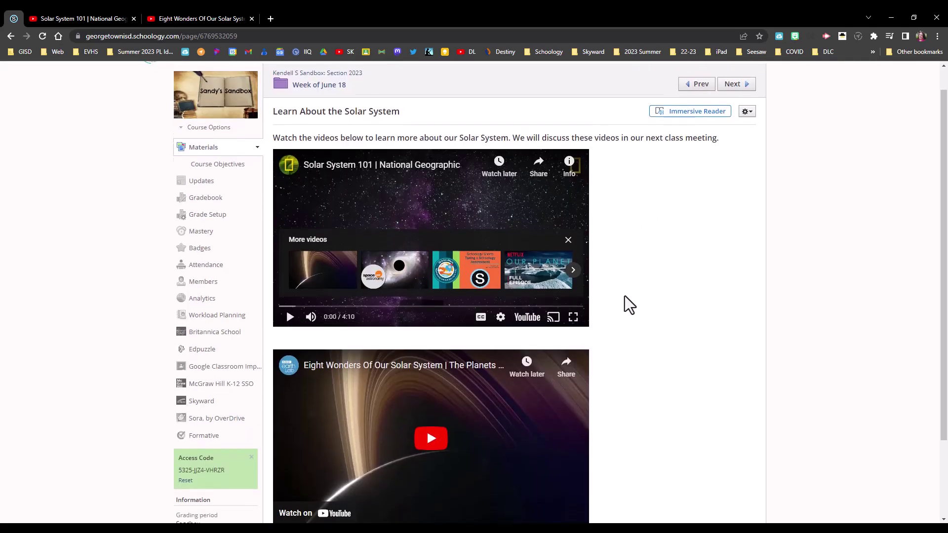
scroll(625, 297, down, 1)
scroll(626, 301, up, 1)
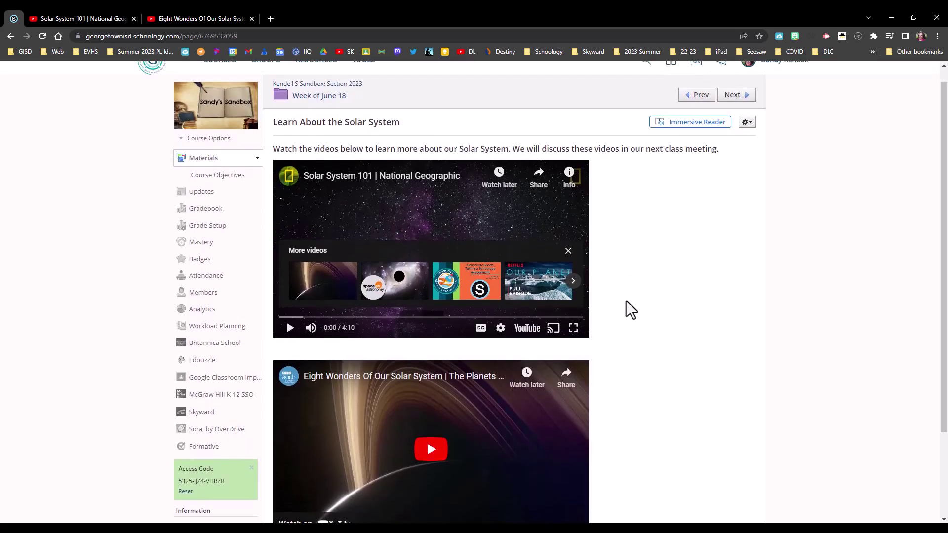